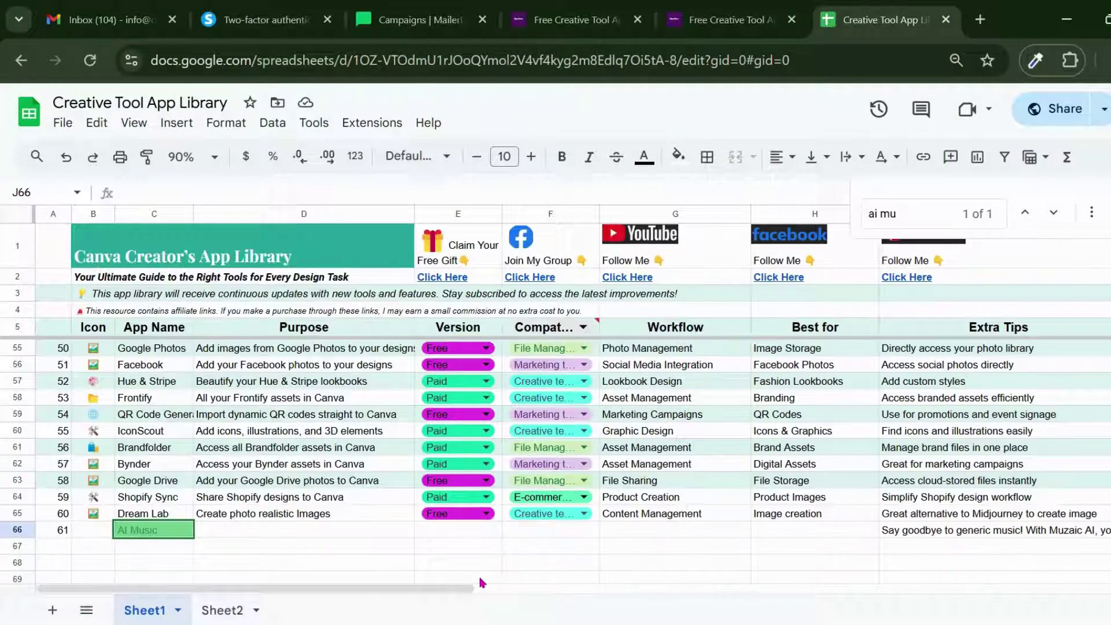
Step: Scroll up through the Creative Tool App Library sheet to review its entries
{"action": "scroll", "coordinate": [358, 444], "scroll_direction": "up", "scroll_amount": 15}
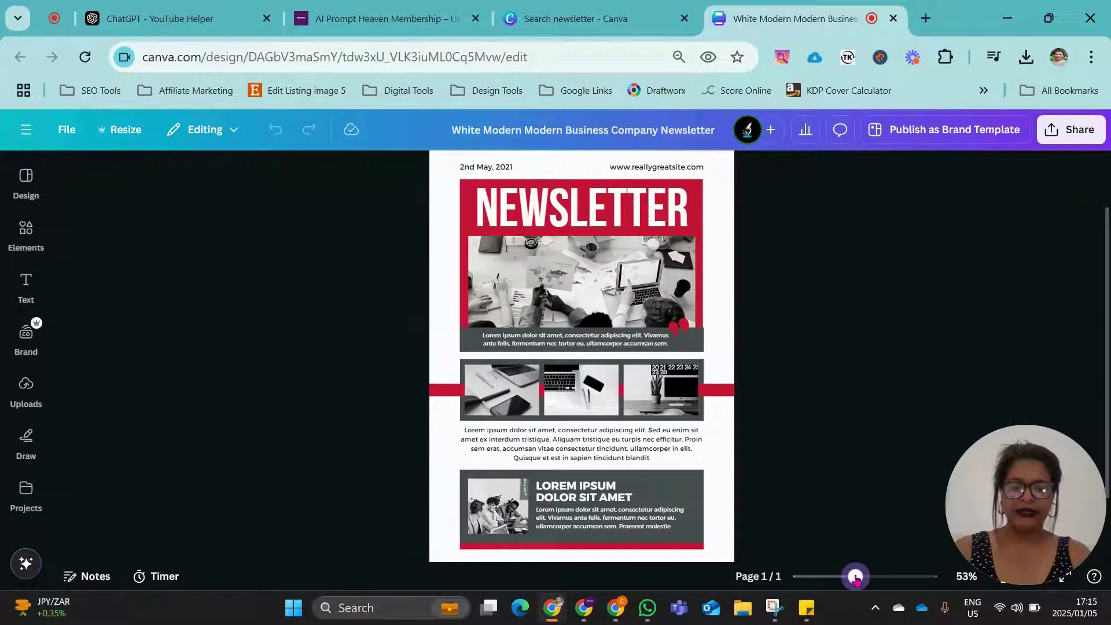
{"action": "scroll", "coordinate": [752, 415], "scroll_direction": "up", "scroll_amount": 2}
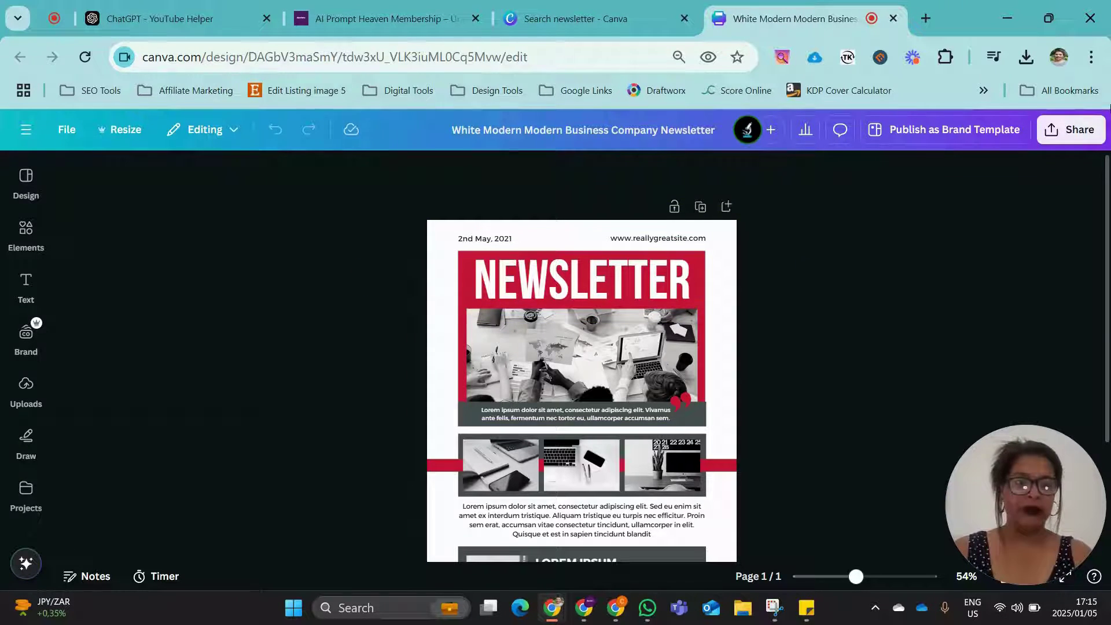
Step: Bring up the full list of Share publishing options for the newsletter design and browse it
{"action": "left_click", "coordinate": [1079, 128]}
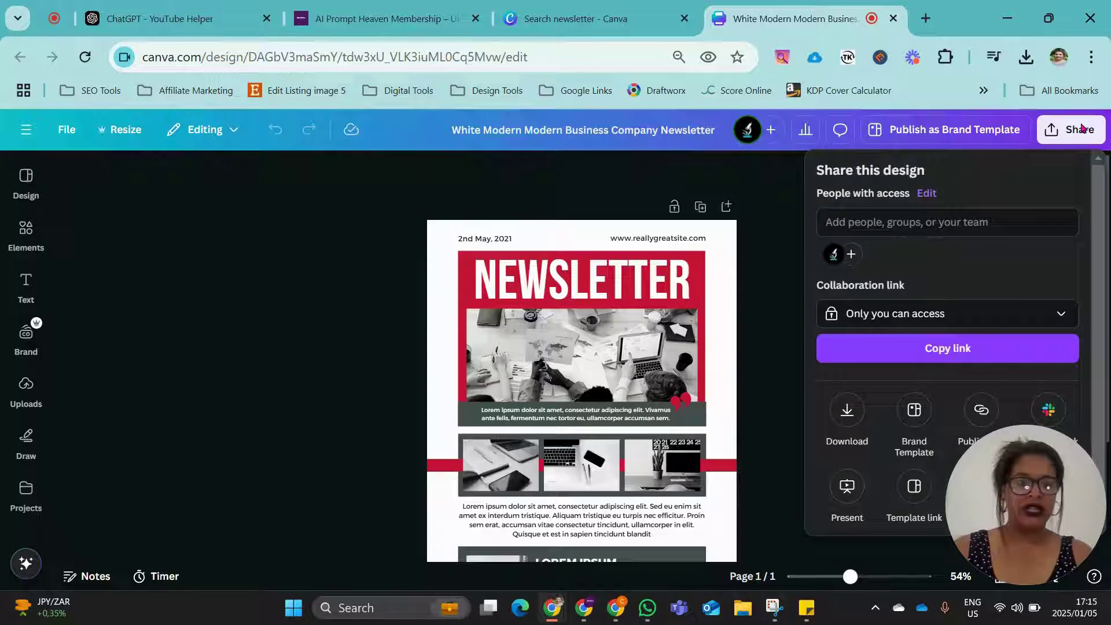
{"action": "scroll", "coordinate": [906, 301], "scroll_direction": "down", "scroll_amount": 1}
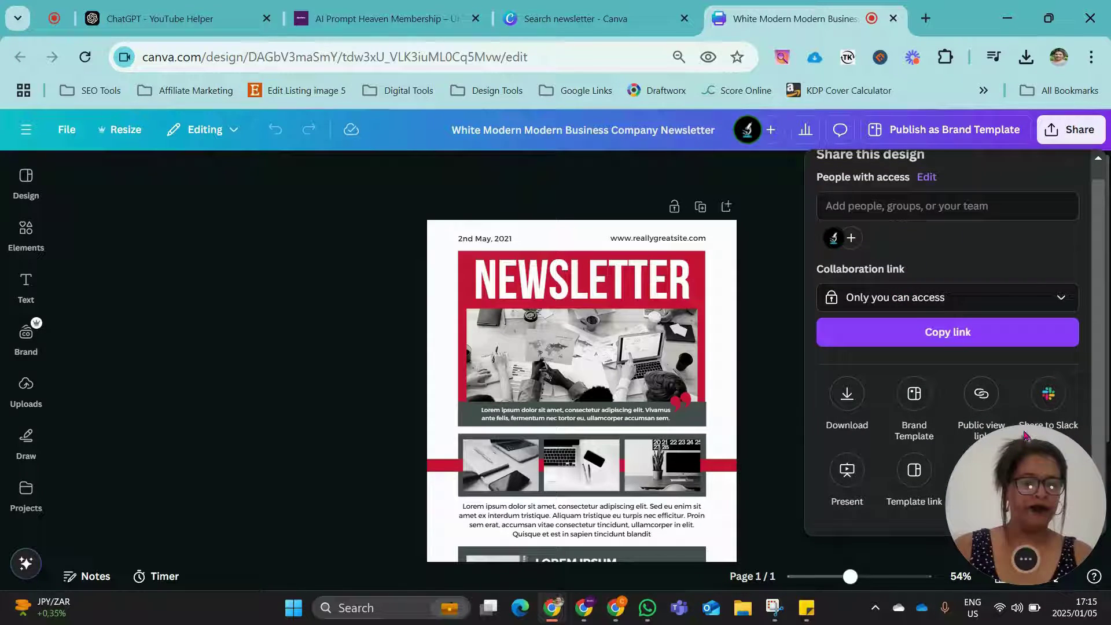
{"action": "left_click_drag", "start_coordinate": [987, 482], "coordinate": [162, 483]}
{"action": "left_click", "coordinate": [1072, 129]}
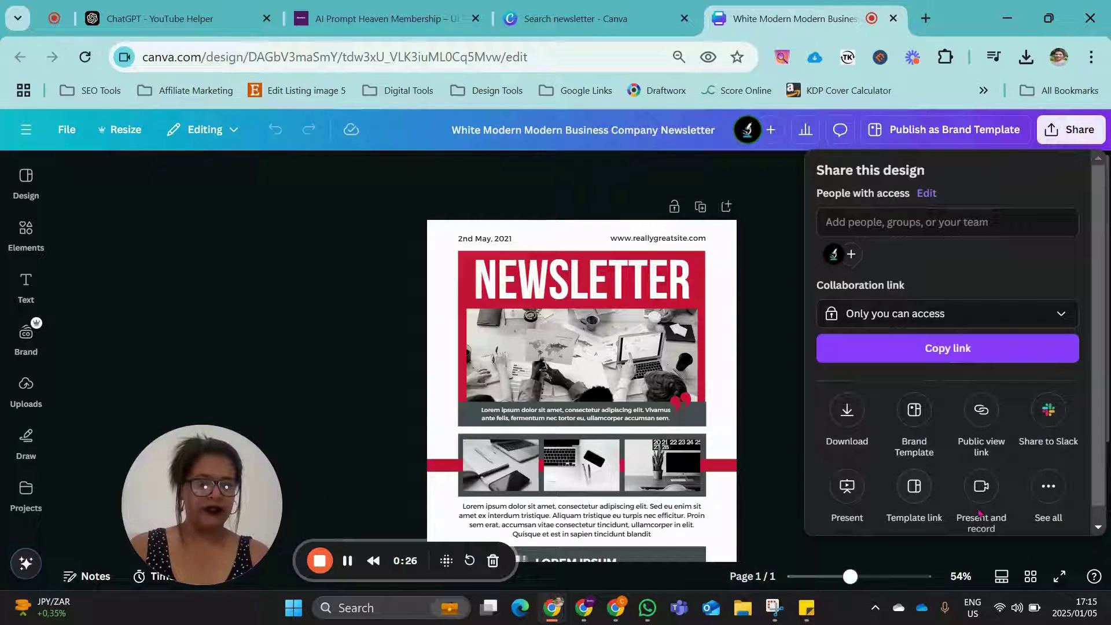
{"action": "left_click", "coordinate": [1048, 489]}
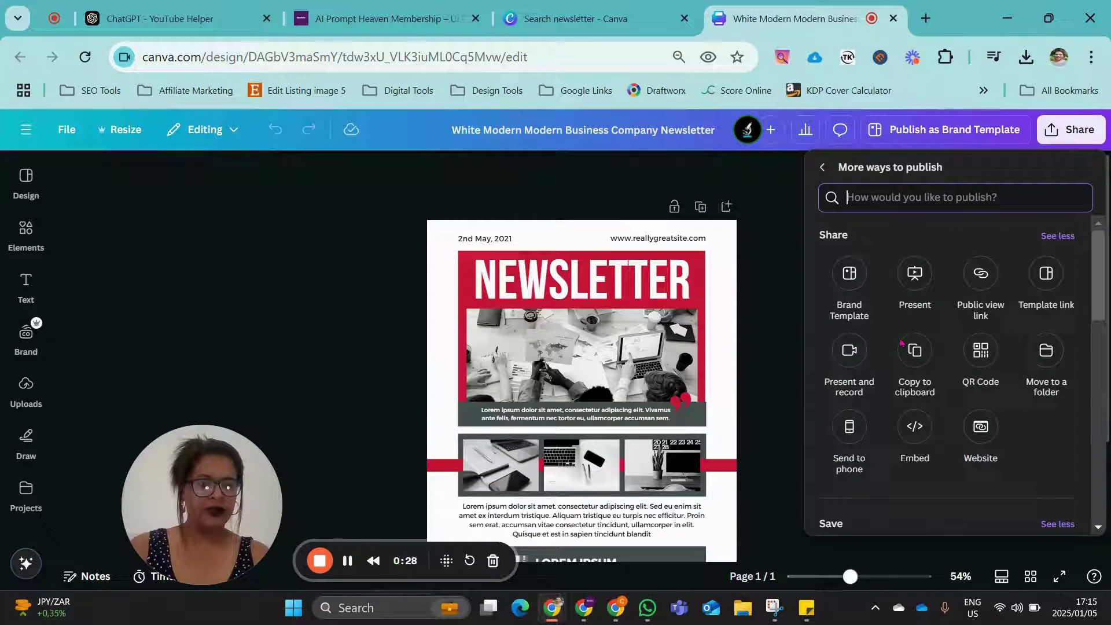
{"action": "scroll", "coordinate": [901, 343], "scroll_direction": "down", "scroll_amount": 2}
{"action": "scroll", "coordinate": [897, 318], "scroll_direction": "up", "scroll_amount": 2}
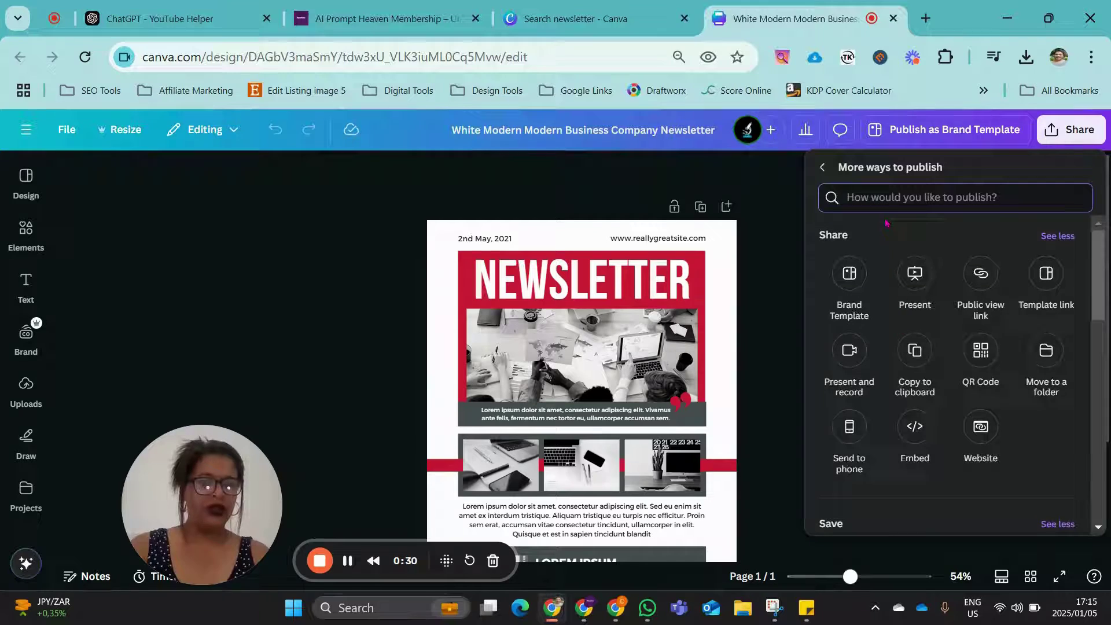
{"action": "scroll", "coordinate": [885, 223], "scroll_direction": "down", "scroll_amount": 5}
{"action": "scroll", "coordinate": [1003, 278], "scroll_direction": "up", "scroll_amount": 1}
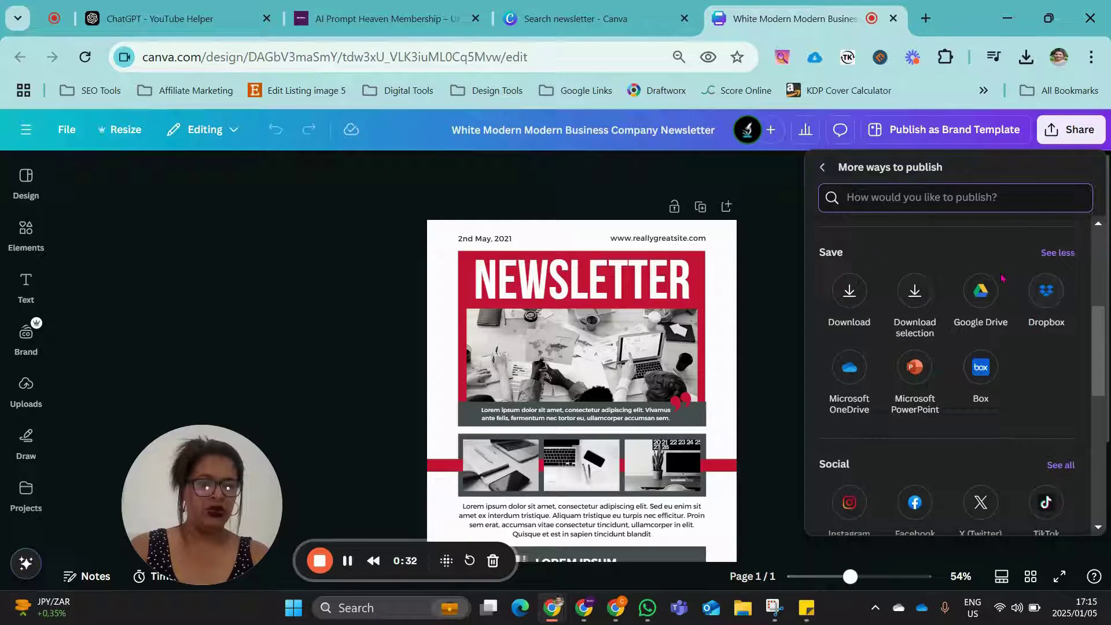
{"action": "scroll", "coordinate": [966, 447], "scroll_direction": "down", "scroll_amount": 3}
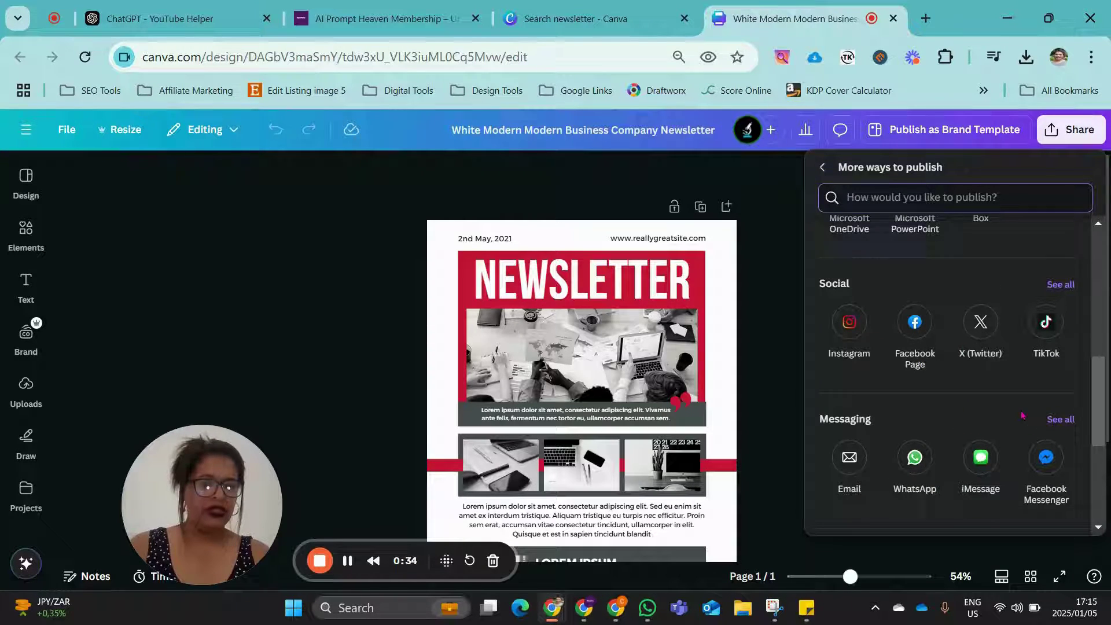
{"action": "scroll", "coordinate": [1021, 415], "scroll_direction": "down", "scroll_amount": 3}
{"action": "scroll", "coordinate": [1021, 415], "scroll_direction": "down", "scroll_amount": 2}
{"action": "scroll", "coordinate": [961, 284], "scroll_direction": "up", "scroll_amount": 10}
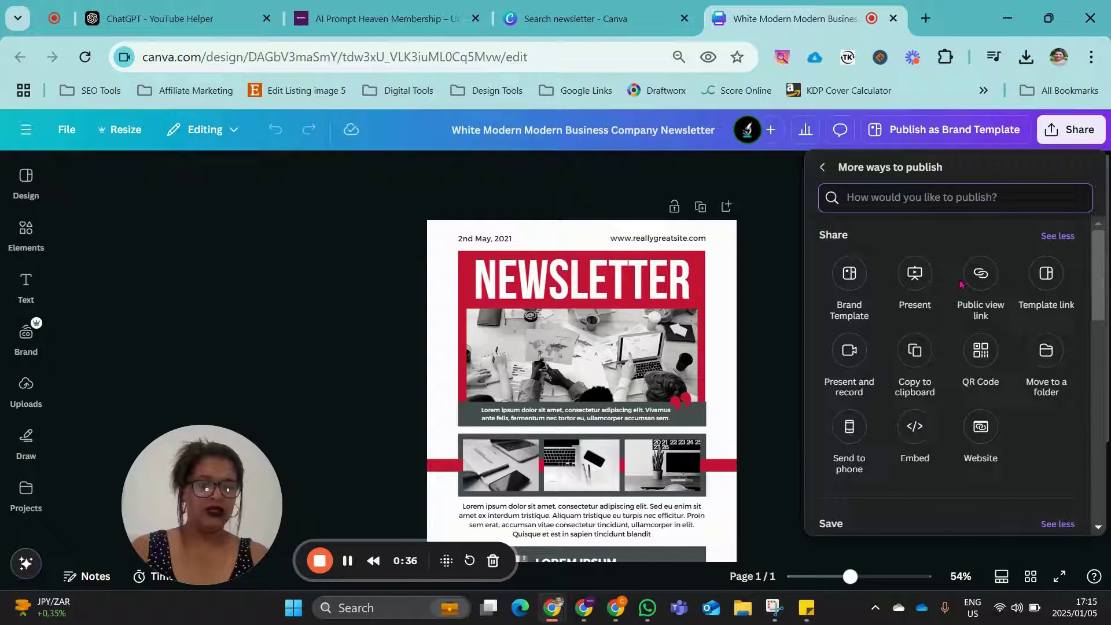
Step: Search the options for 'mailer' and launch the MailerLite app
{"action": "type", "text": "mai"}
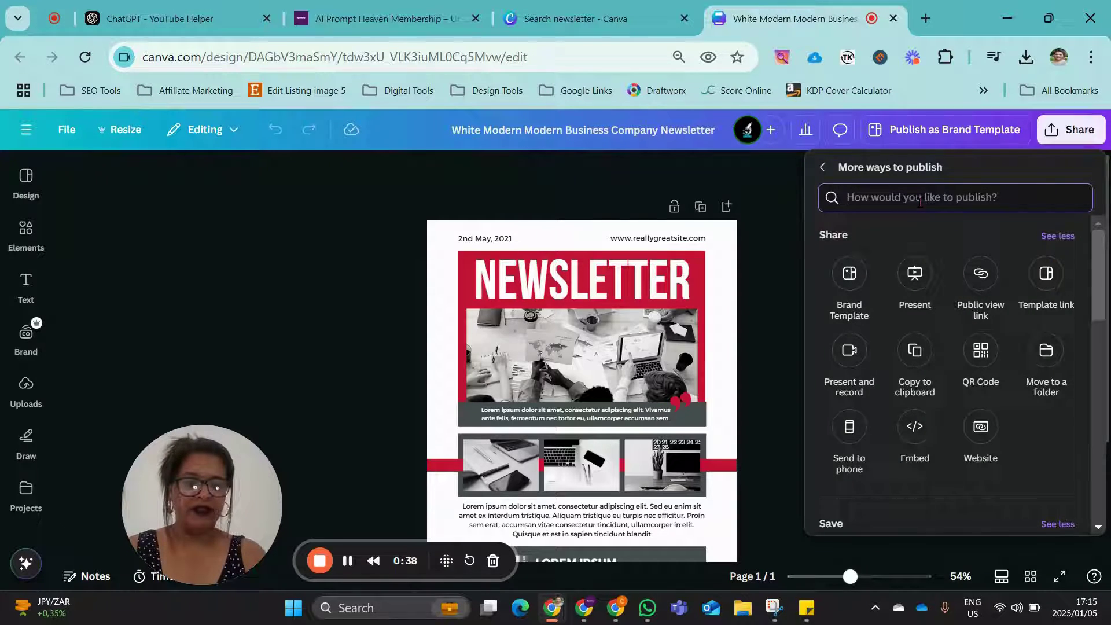
{"action": "type", "text": "ler"}
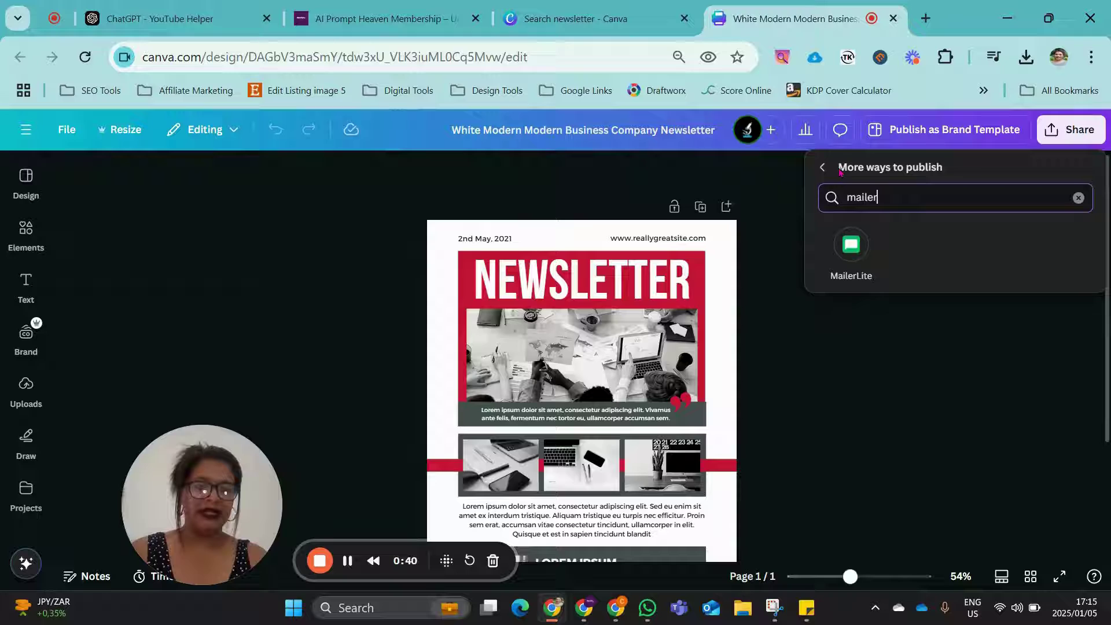
{"action": "left_click", "coordinate": [851, 254]}
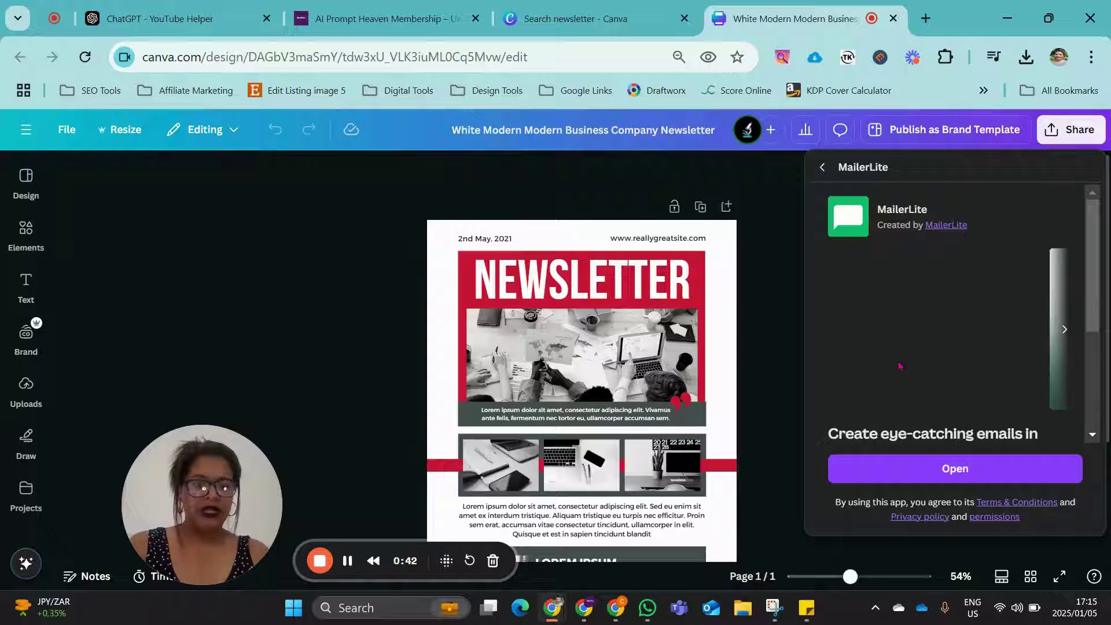
{"action": "left_click", "coordinate": [960, 467]}
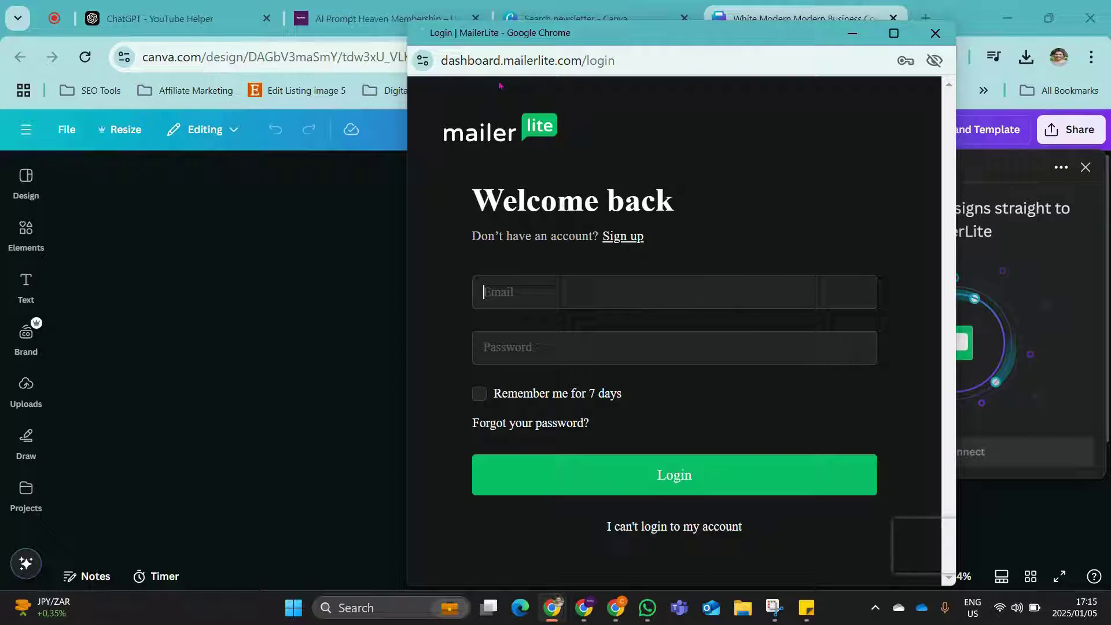
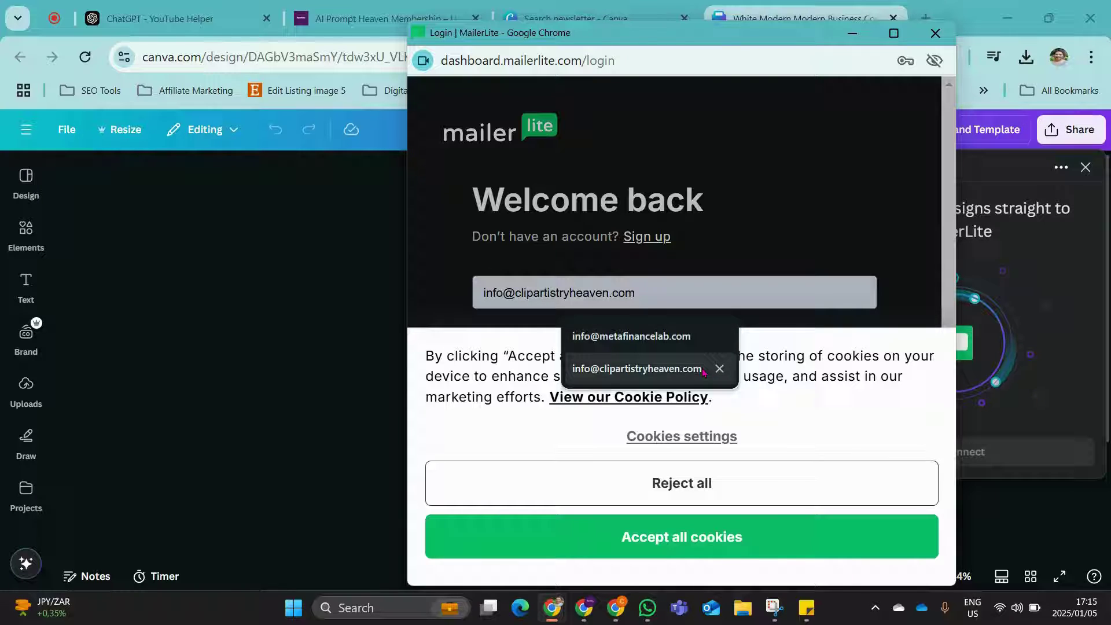
Step: Fill in the saved MailerLite account email from autofill and reject all cookies
{"action": "left_click", "coordinate": [636, 368]}
{"action": "left_click", "coordinate": [817, 499]}
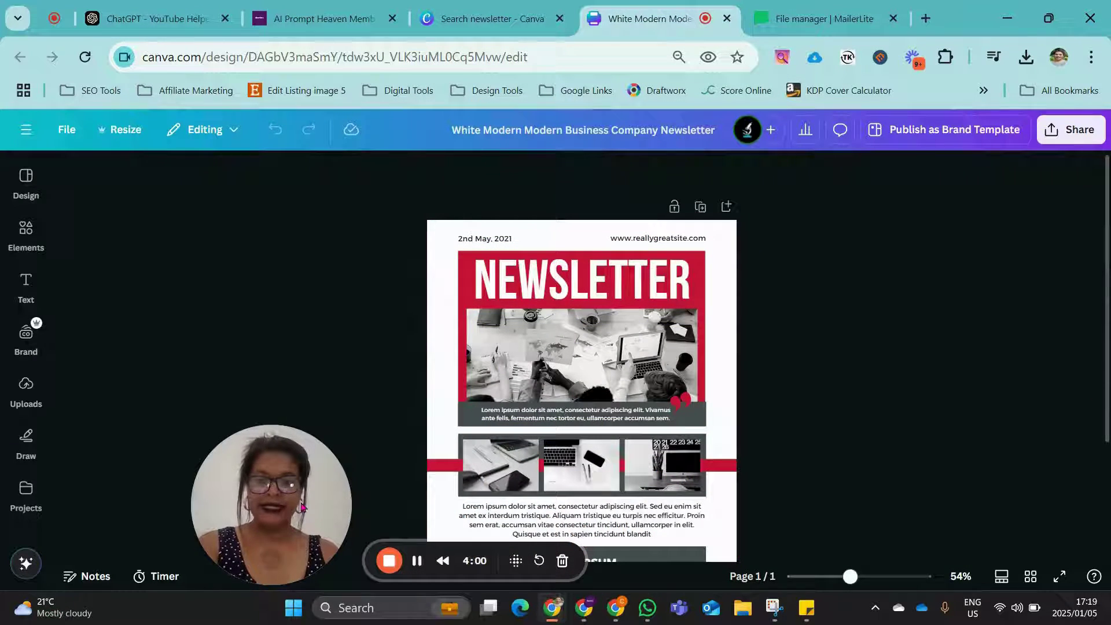
Step: Search Canva's publishing options for 'mail' and open the connected MailerLite app
{"action": "left_click", "coordinate": [1070, 129]}
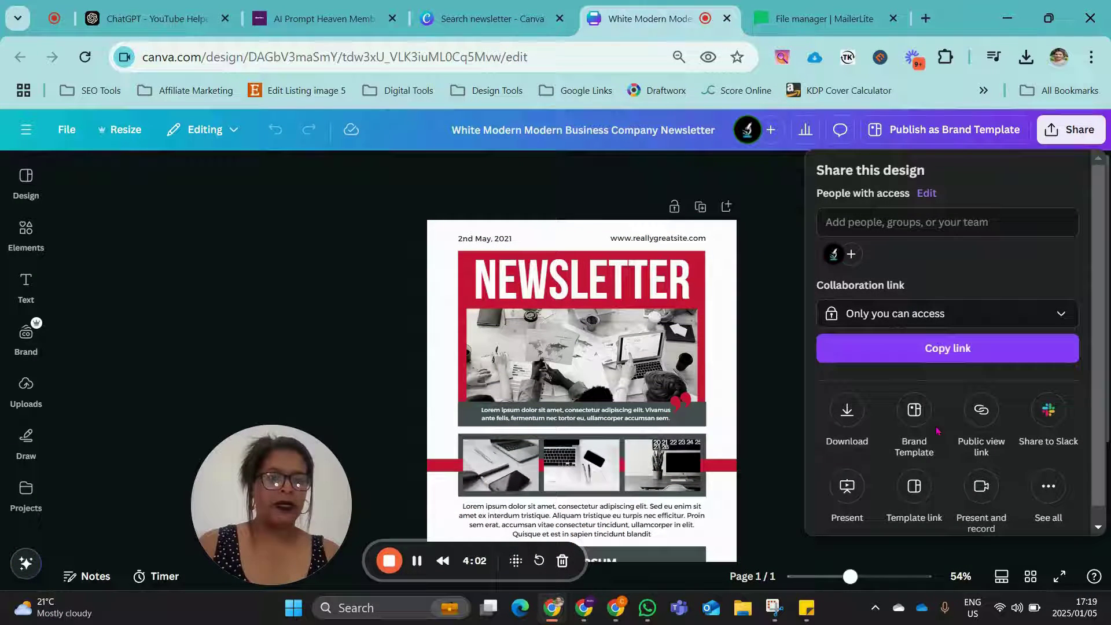
{"action": "left_click", "coordinate": [1048, 486]}
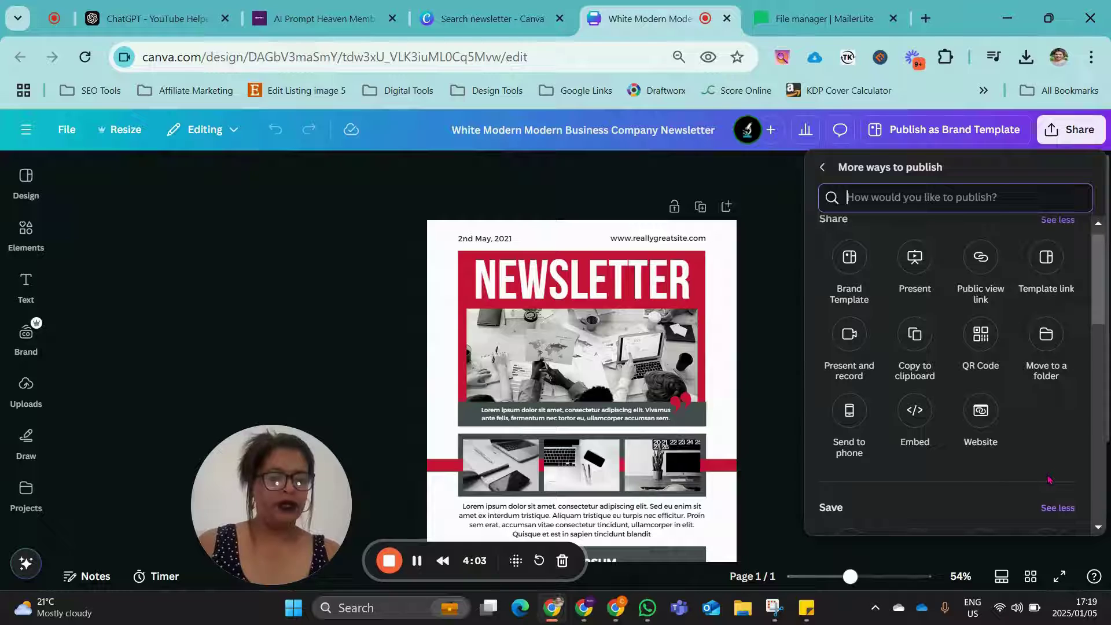
{"action": "left_click", "coordinate": [853, 202]}
{"action": "type", "text": "mail"}
{"action": "left_click", "coordinate": [1000, 263]}
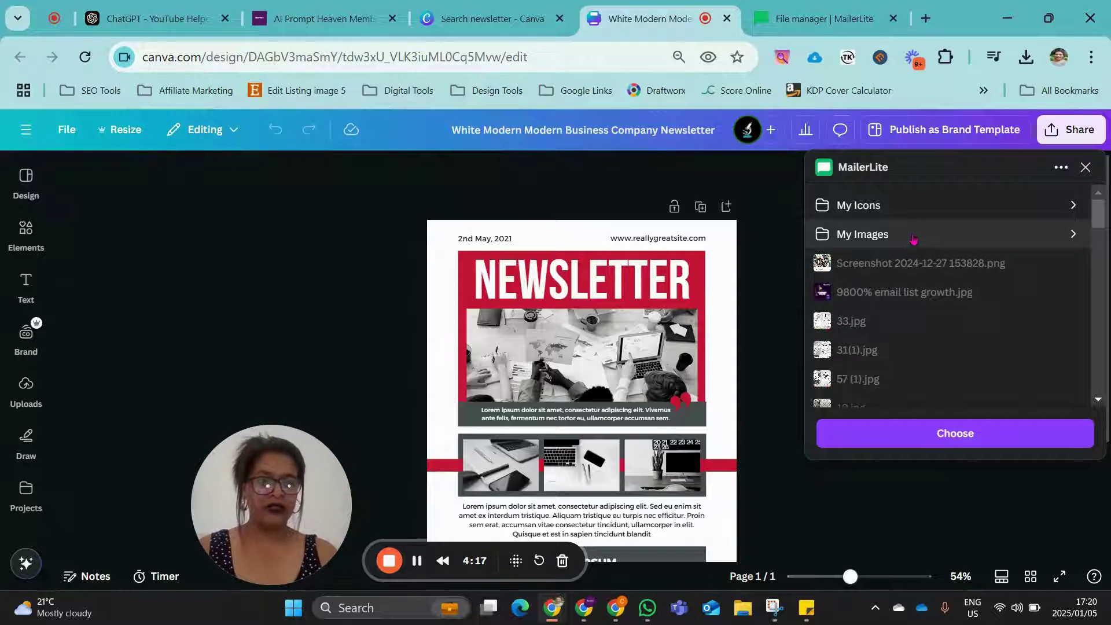
Step: Pick the My Images folder, keep JPG as the file type, and save the design
{"action": "left_click", "coordinate": [911, 234]}
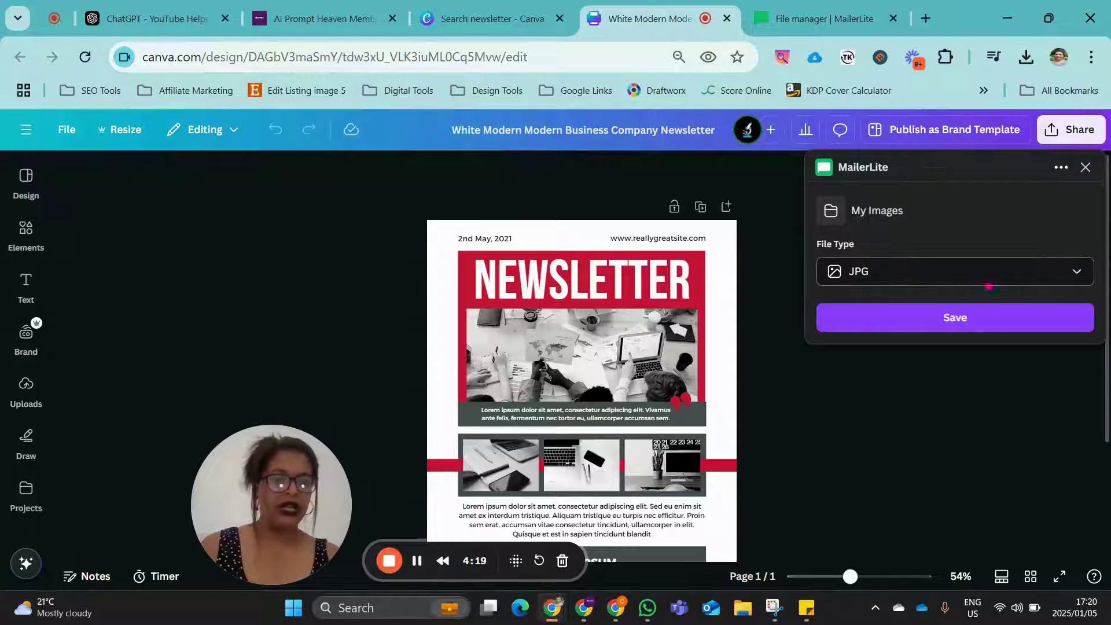
{"action": "left_click", "coordinate": [1004, 277]}
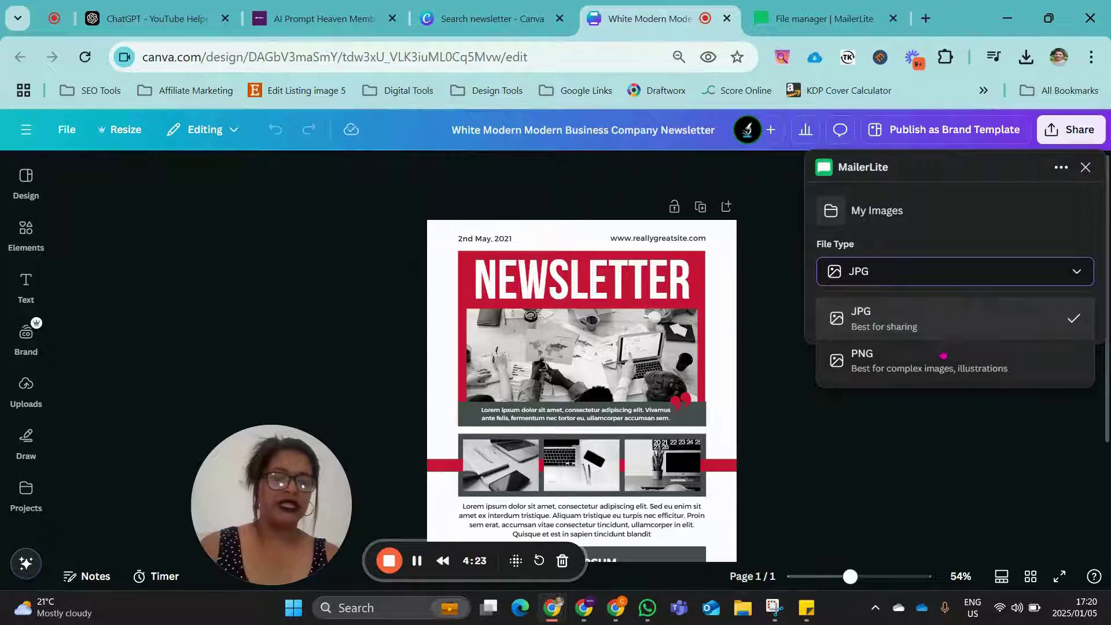
{"action": "left_click", "coordinate": [926, 327]}
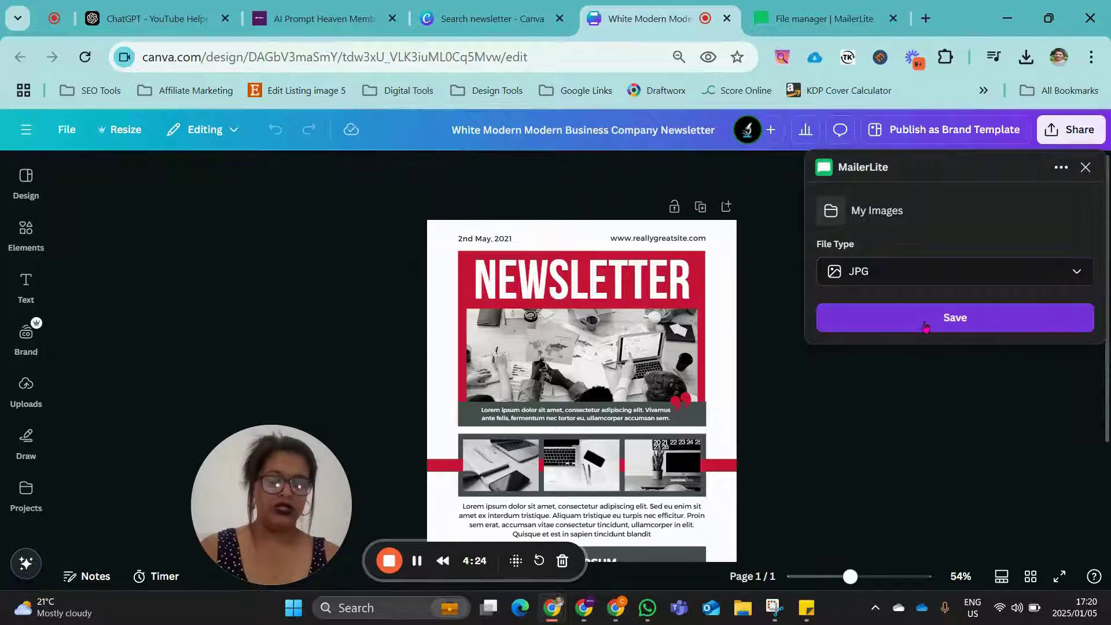
{"action": "left_click", "coordinate": [1002, 327]}
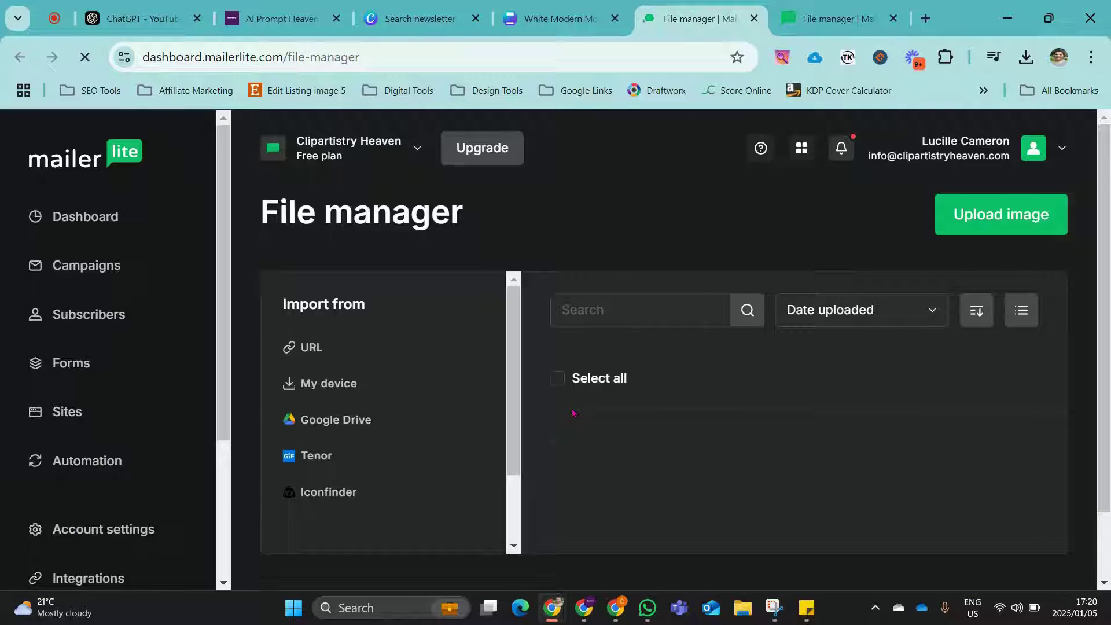
Step: Scroll the File manager and preview the uploaded white-modern newsletter image at full size
{"action": "scroll", "coordinate": [665, 393], "scroll_direction": "down", "scroll_amount": 3}
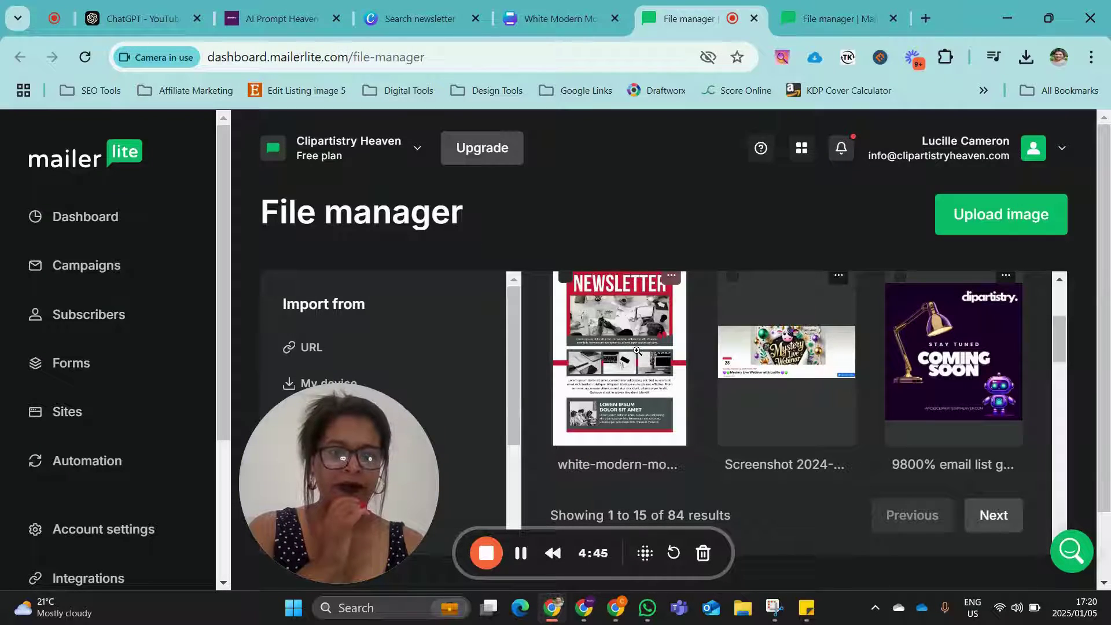
{"action": "left_click", "coordinate": [663, 334]}
{"action": "scroll", "coordinate": [699, 342], "scroll_direction": "down", "scroll_amount": 3}
{"action": "scroll", "coordinate": [698, 341], "scroll_direction": "down", "scroll_amount": 10}
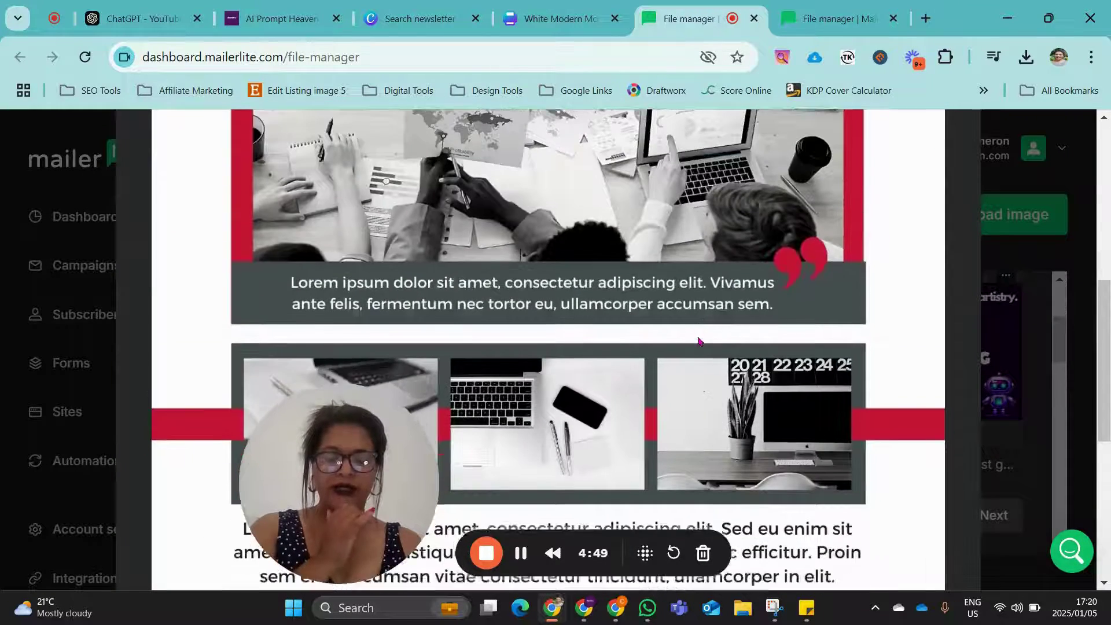